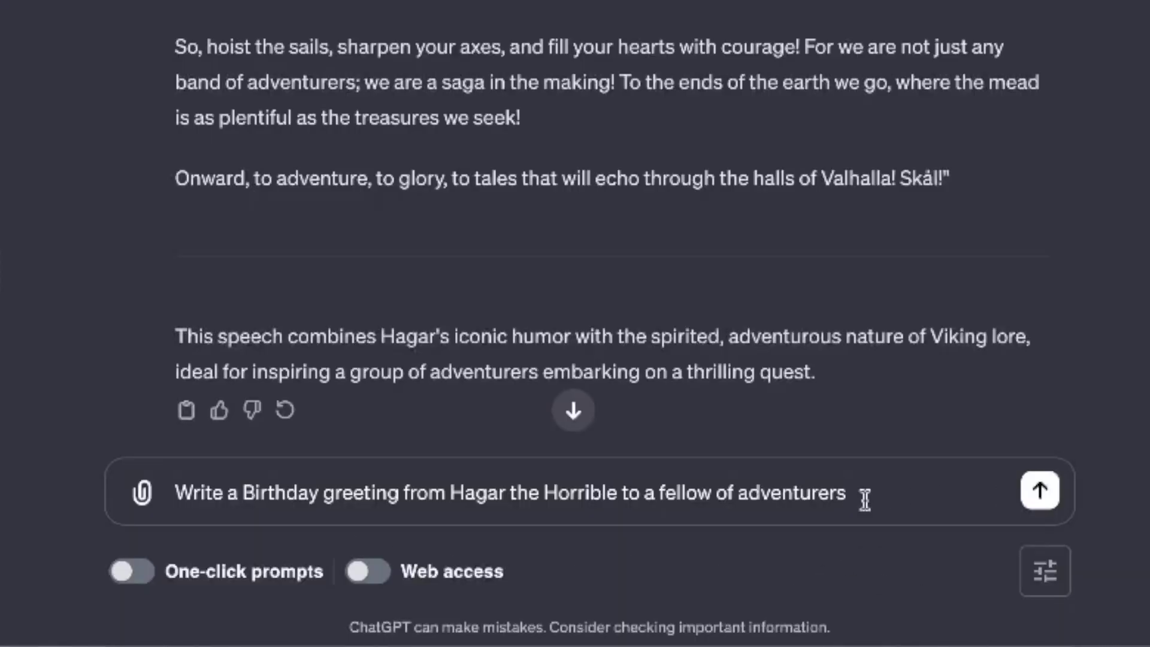
# Step: Submit the Hagar Viking birthday greeting prompt in ChatGPT and read the generated answer
pyautogui.click(1040, 491)
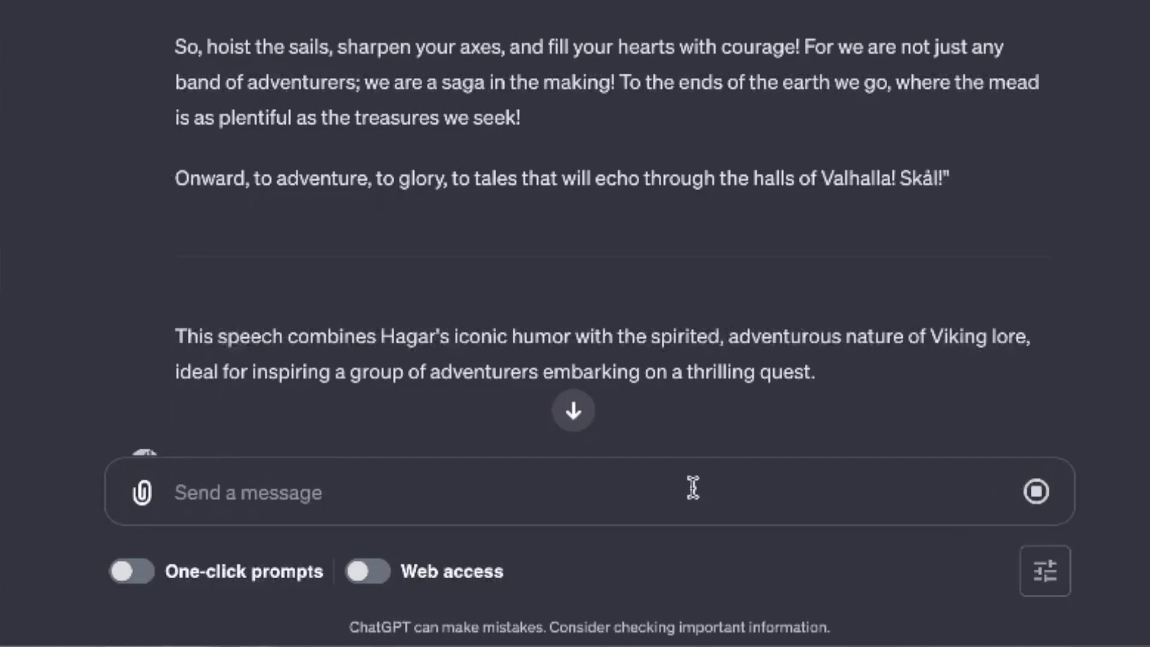
pyautogui.scroll(-5, 587, 605)
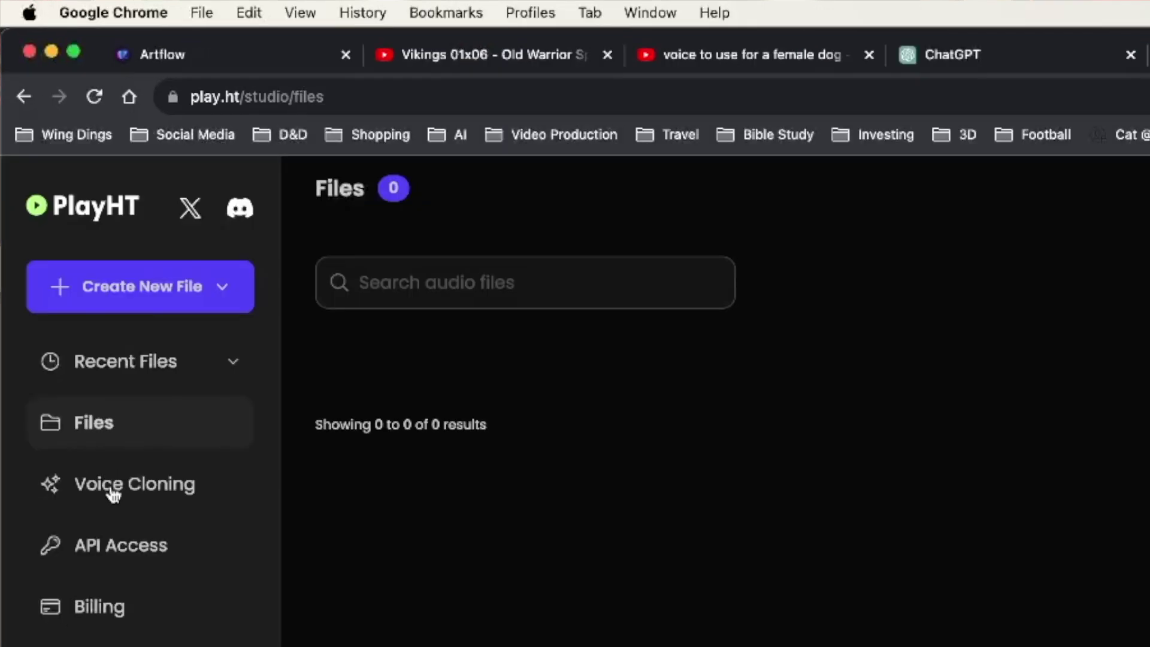
# Step: Start a new Instant voice clone named Viking, gender Male, and browse for a sample
pyautogui.click(114, 494)
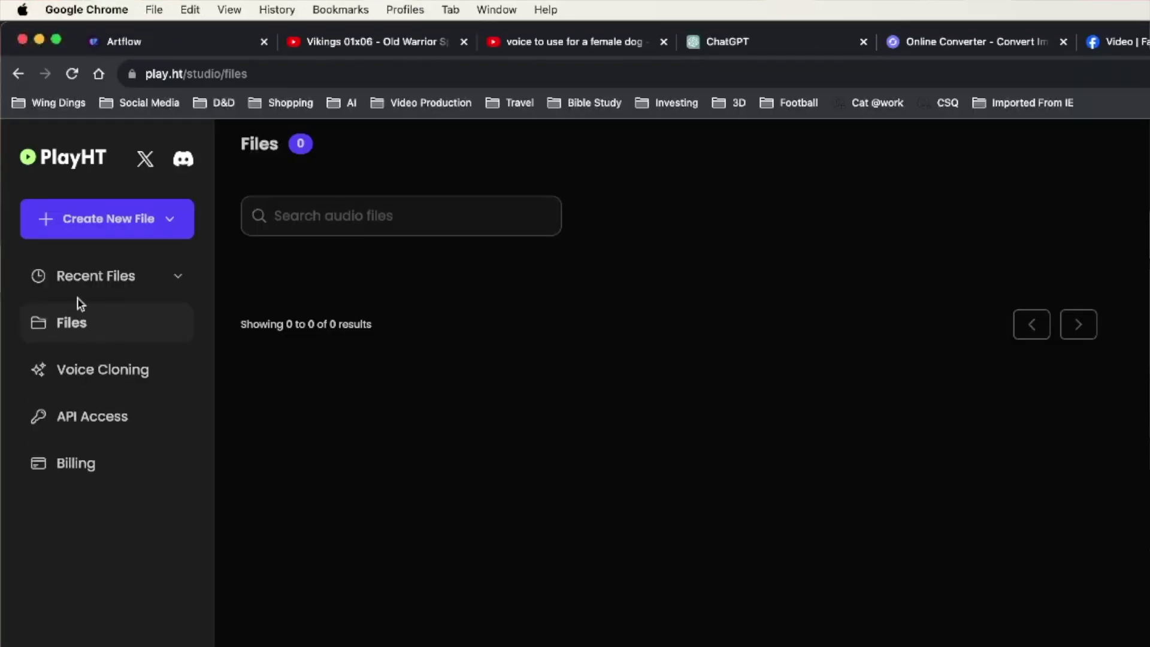
pyautogui.click(87, 374)
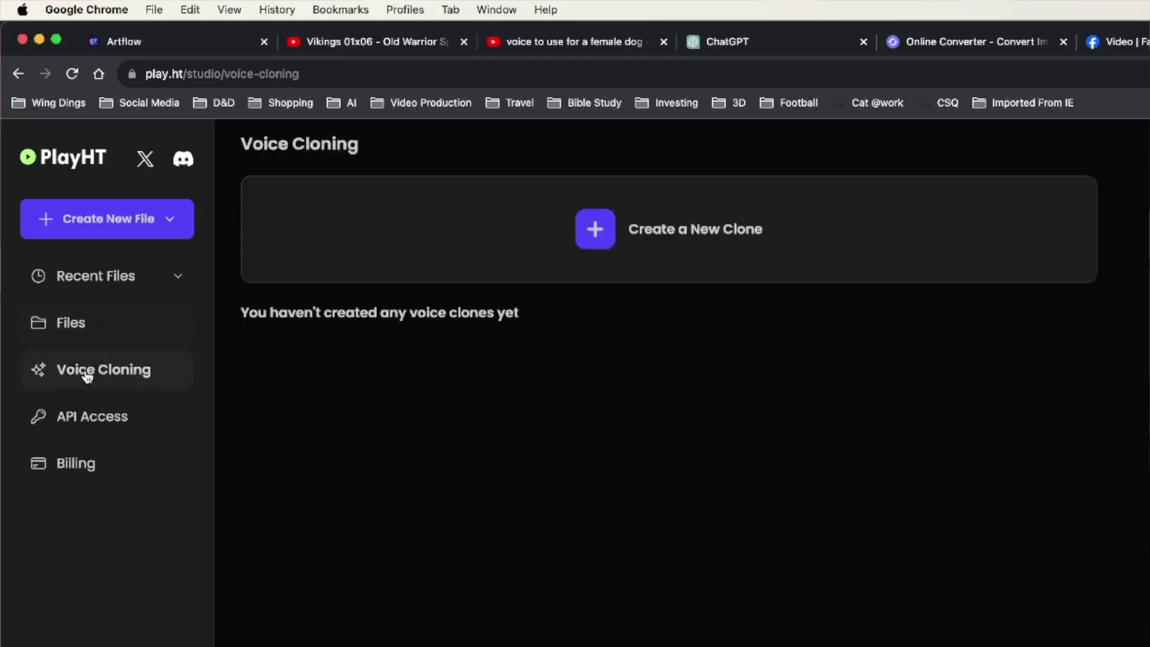
pyautogui.click(597, 232)
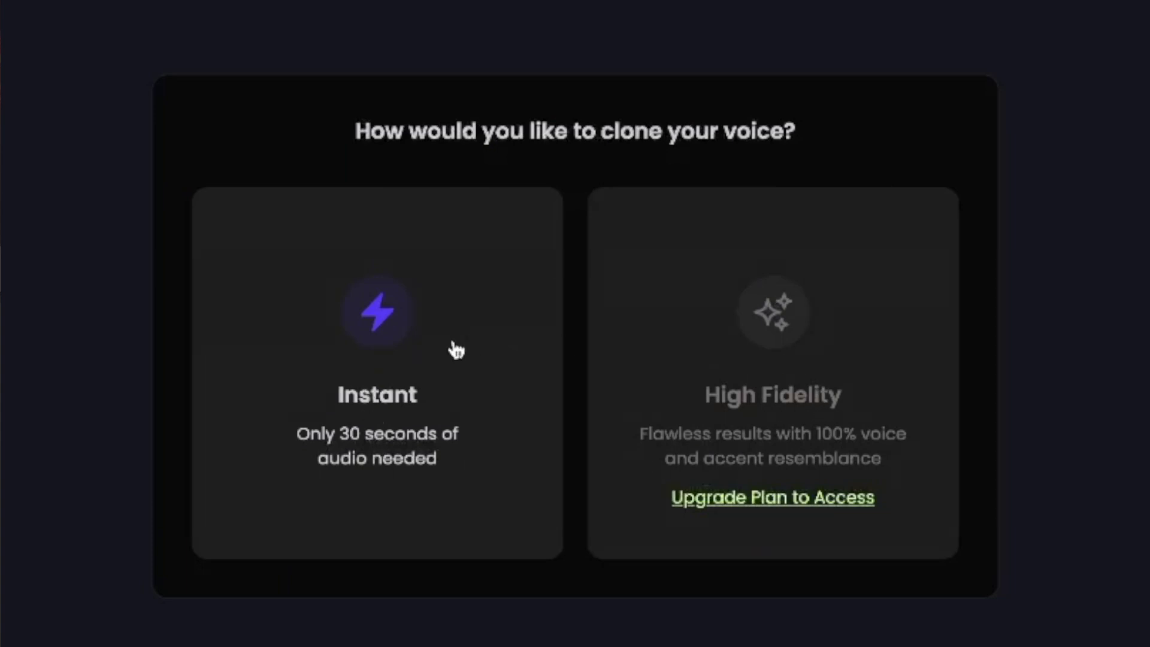
pyautogui.click(392, 410)
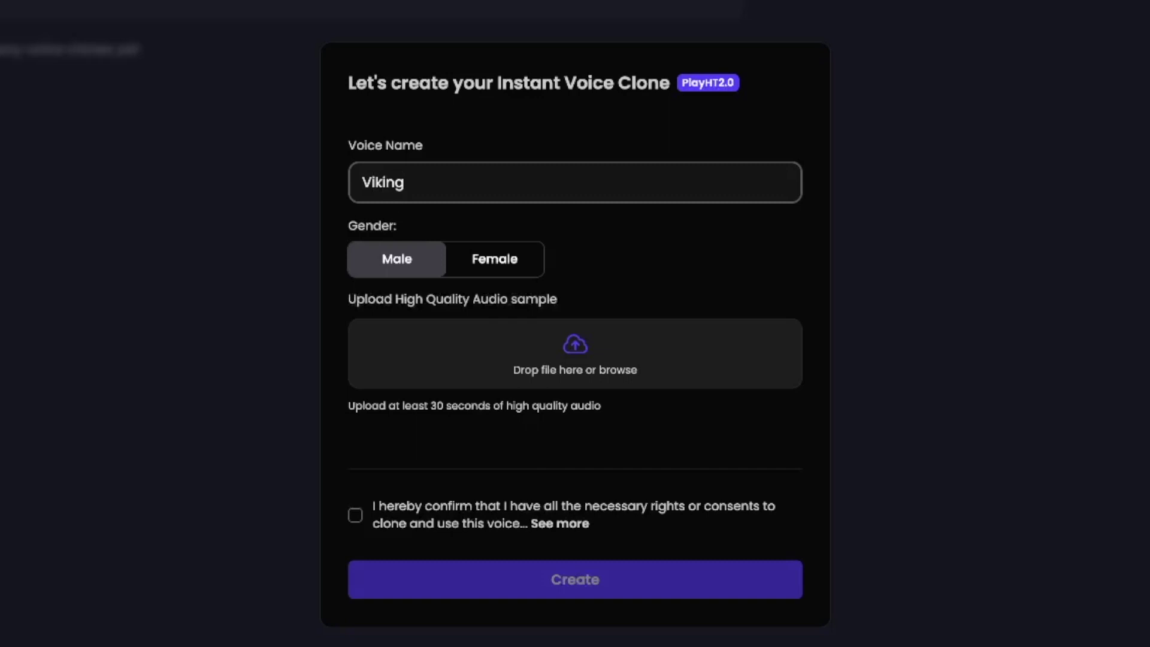
pyautogui.click(601, 371)
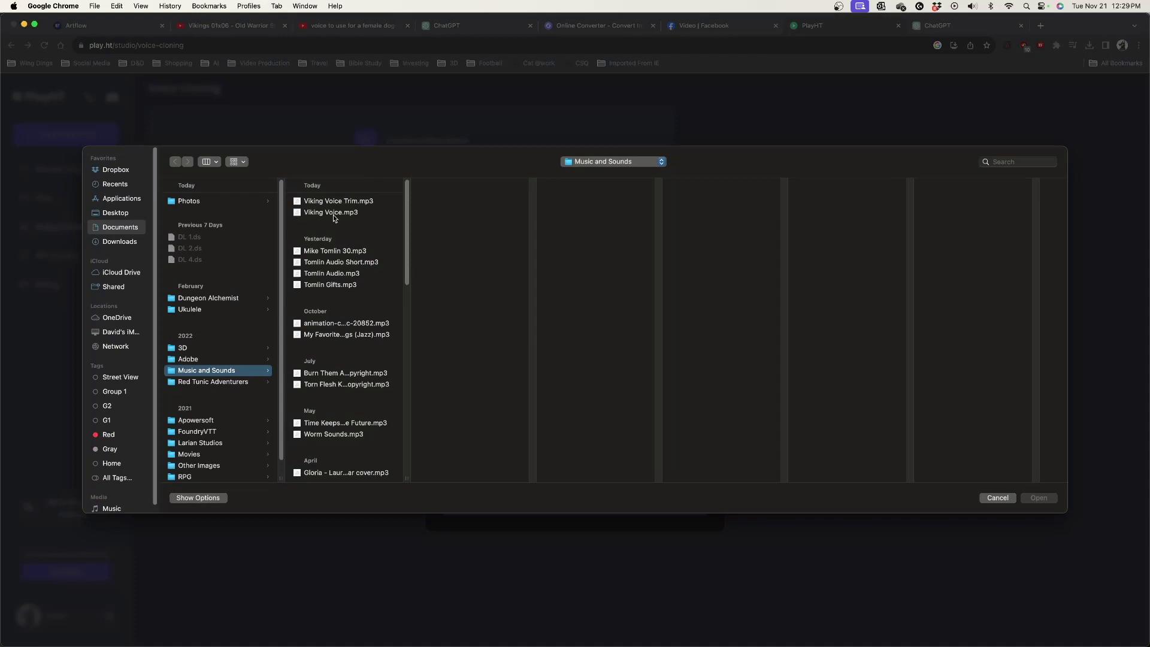
# Step: Upload Viking Voice Trim.mp3 as the clone sample and select the consent statement
pyautogui.doubleClick(330, 202)
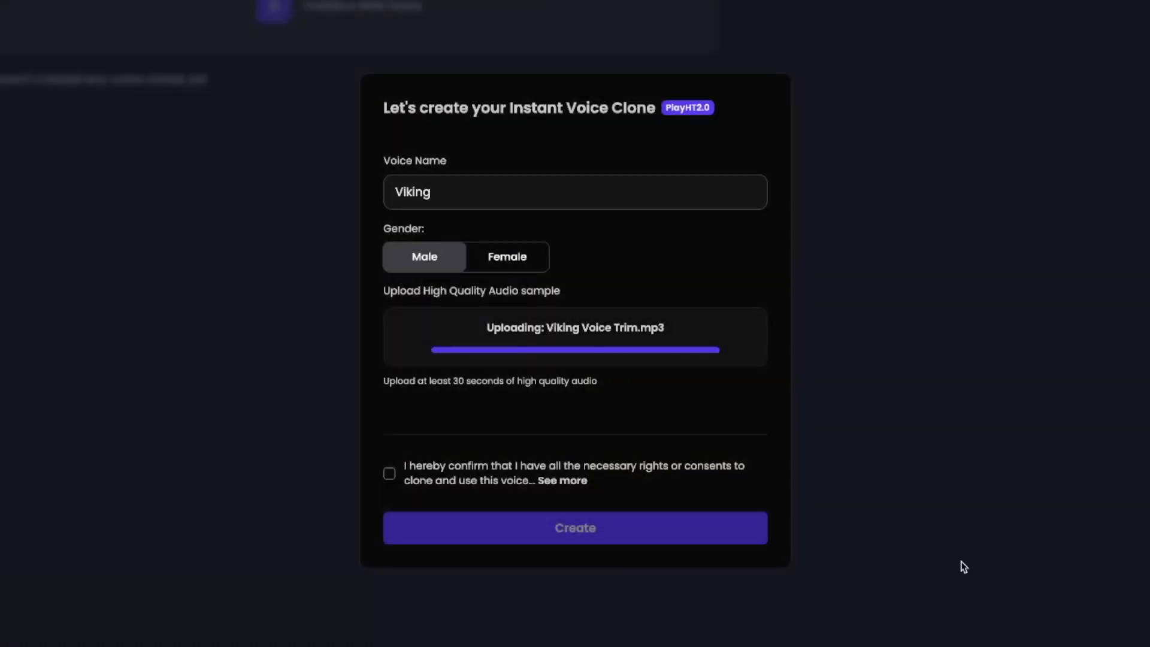
pyautogui.moveTo(408, 466); pyautogui.dragTo(592, 493)
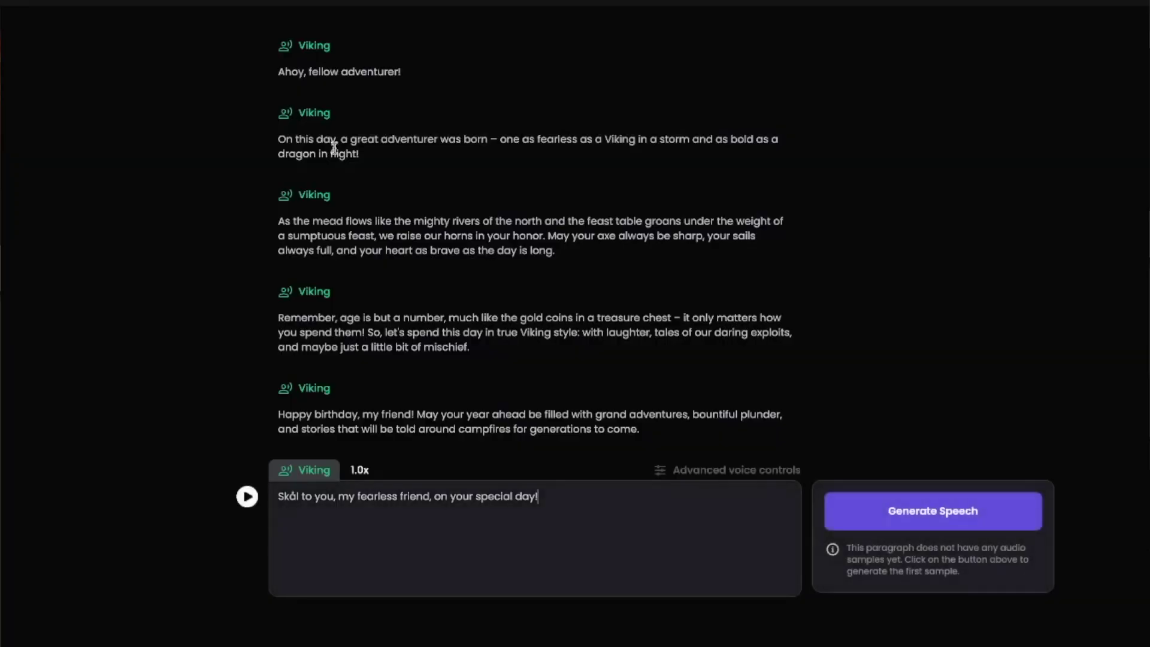
# Step: Generate a Viking speech sample of 'Ahoy, fellow adventurer!' and request a second version
pyautogui.click(399, 72)
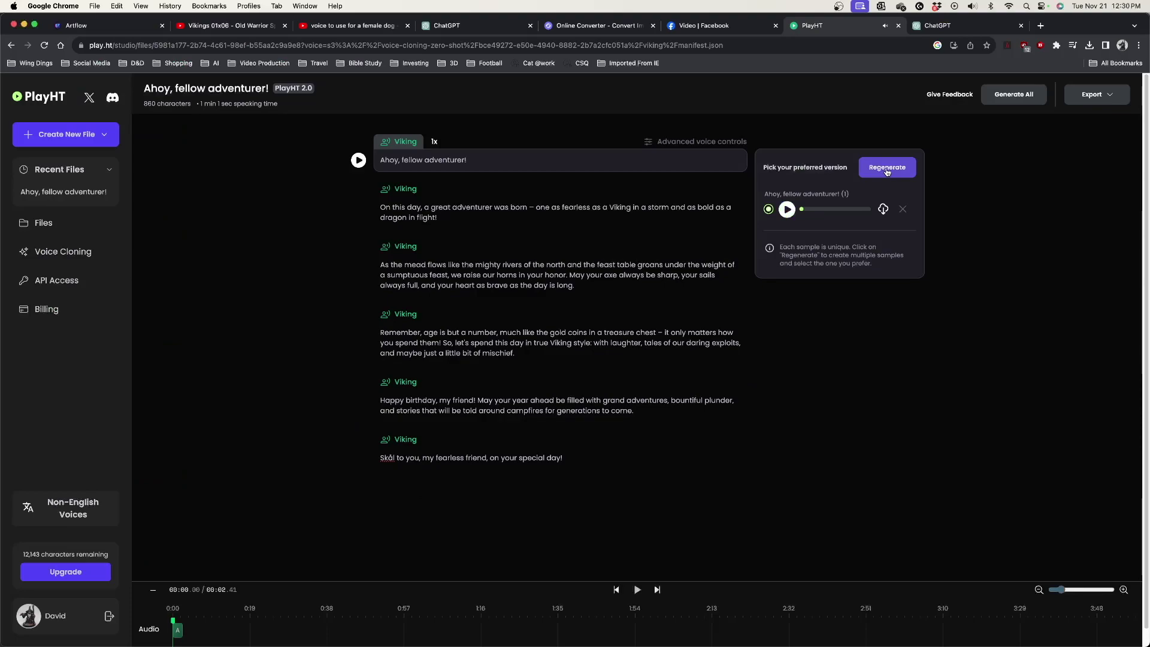
pyautogui.click(1021, 93)
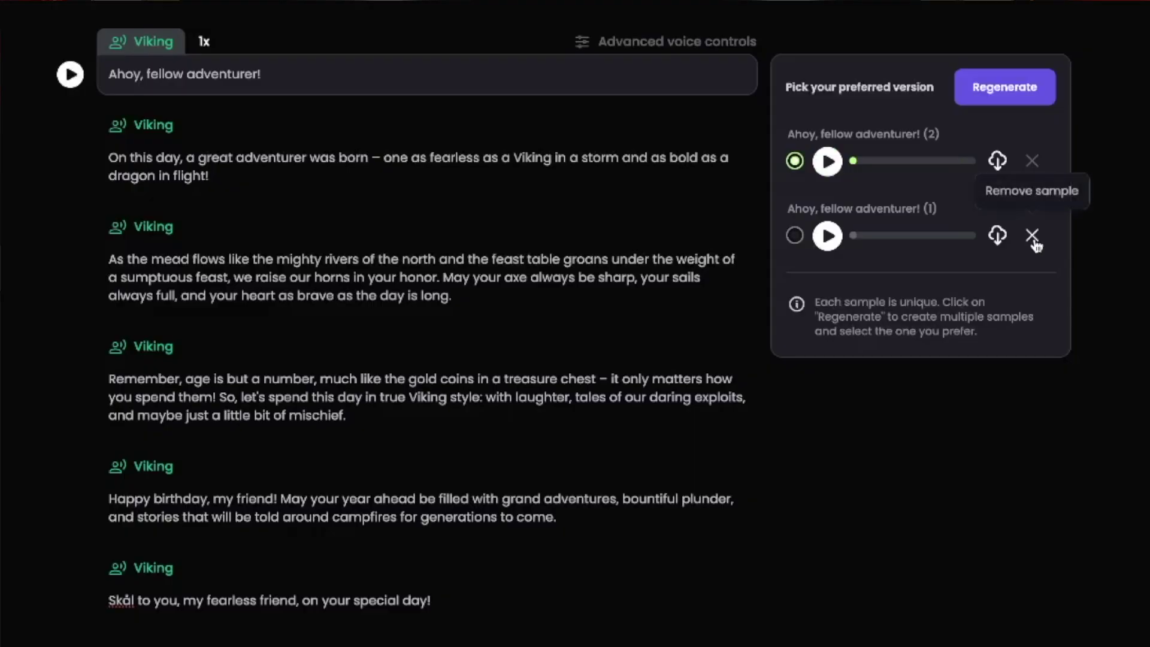
# Step: Discard the first 'Ahoy, fellow adventurer!' sample and go to Artflow's My Creations gallery
pyautogui.click(1032, 236)
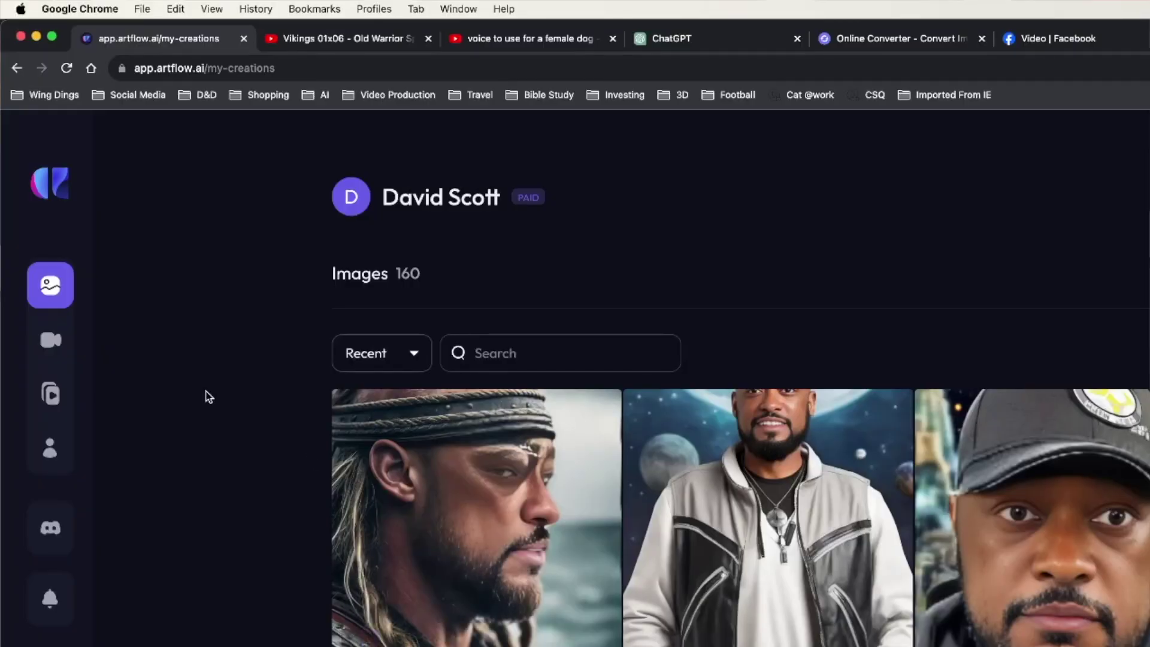
pyautogui.moveTo(69, 372)
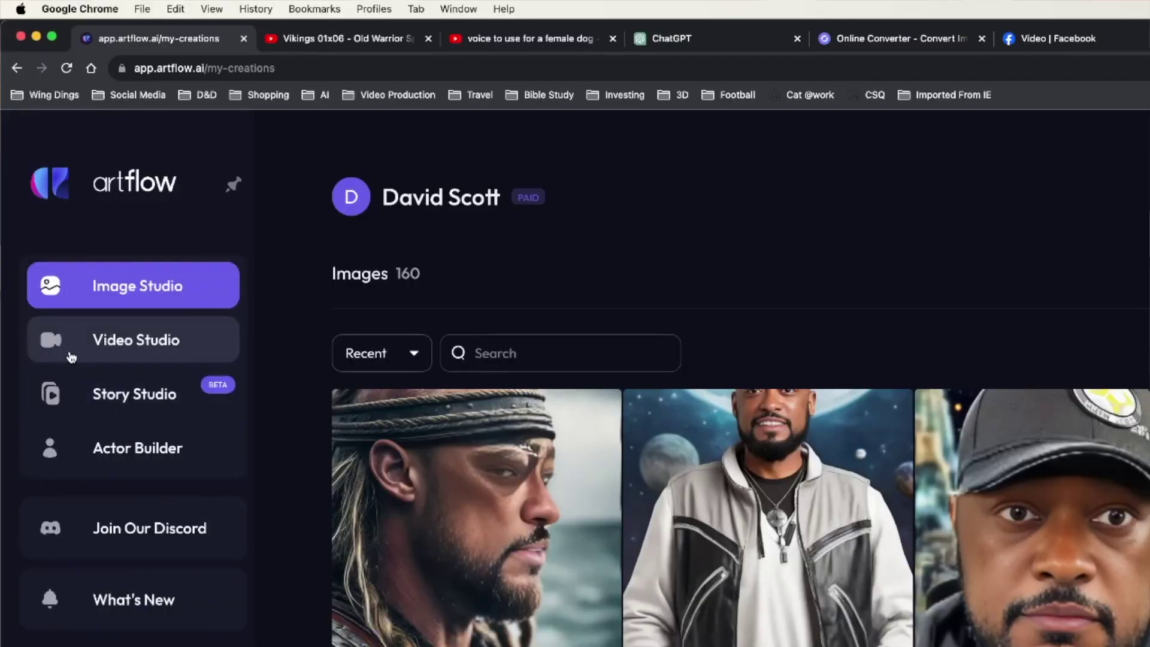
# Step: In the video studio's Uploads, upload Davegar 1.JPG from the Photos folder
pyautogui.click(138, 351)
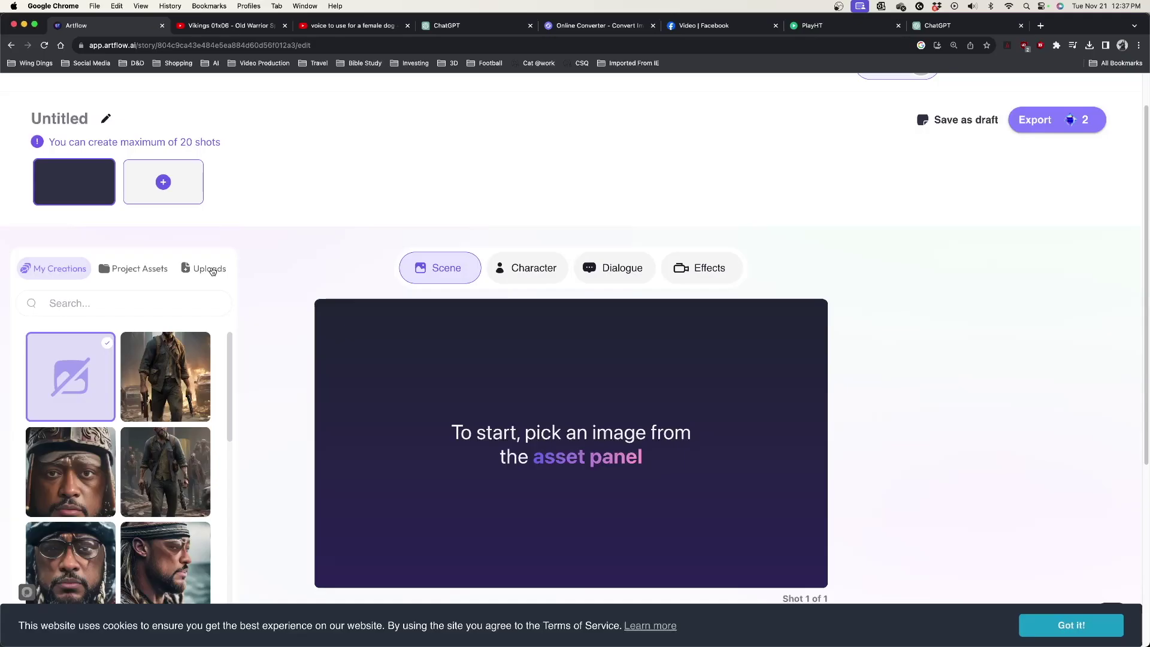
pyautogui.click(211, 270)
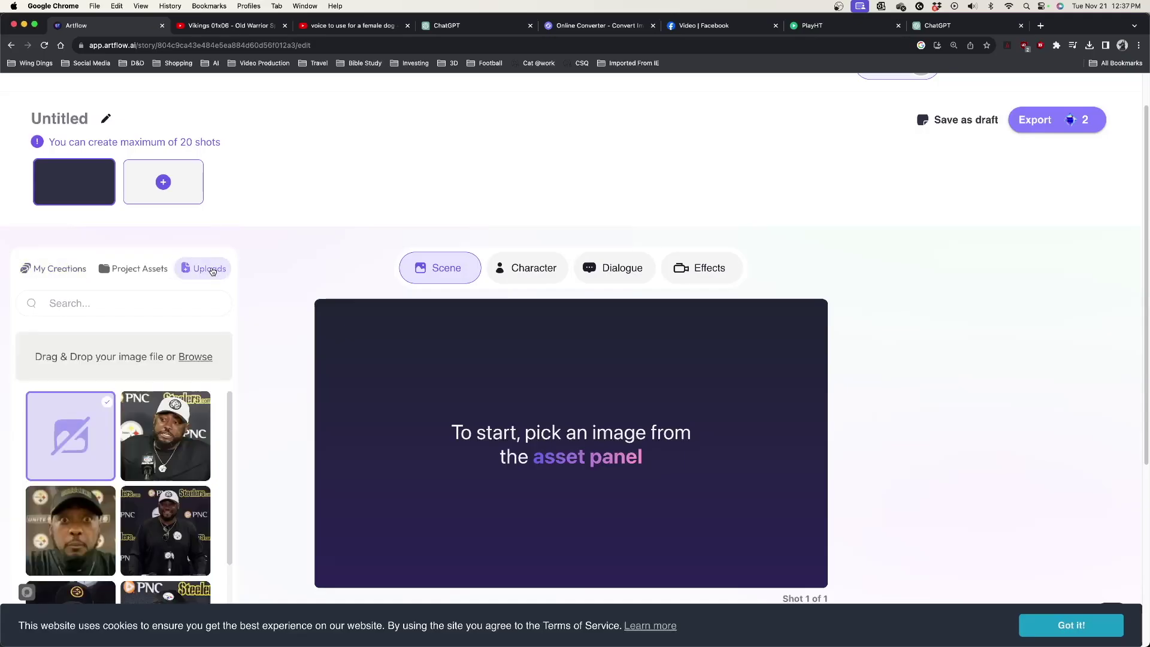
pyautogui.click(196, 357)
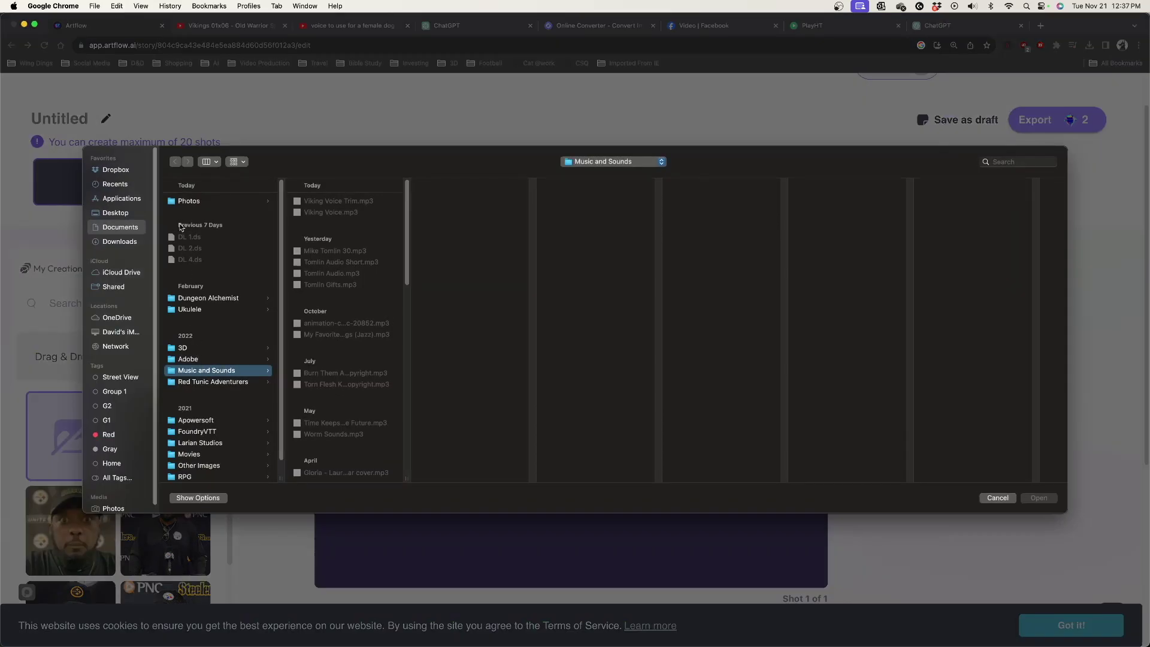
pyautogui.click(191, 202)
pyautogui.click(326, 202)
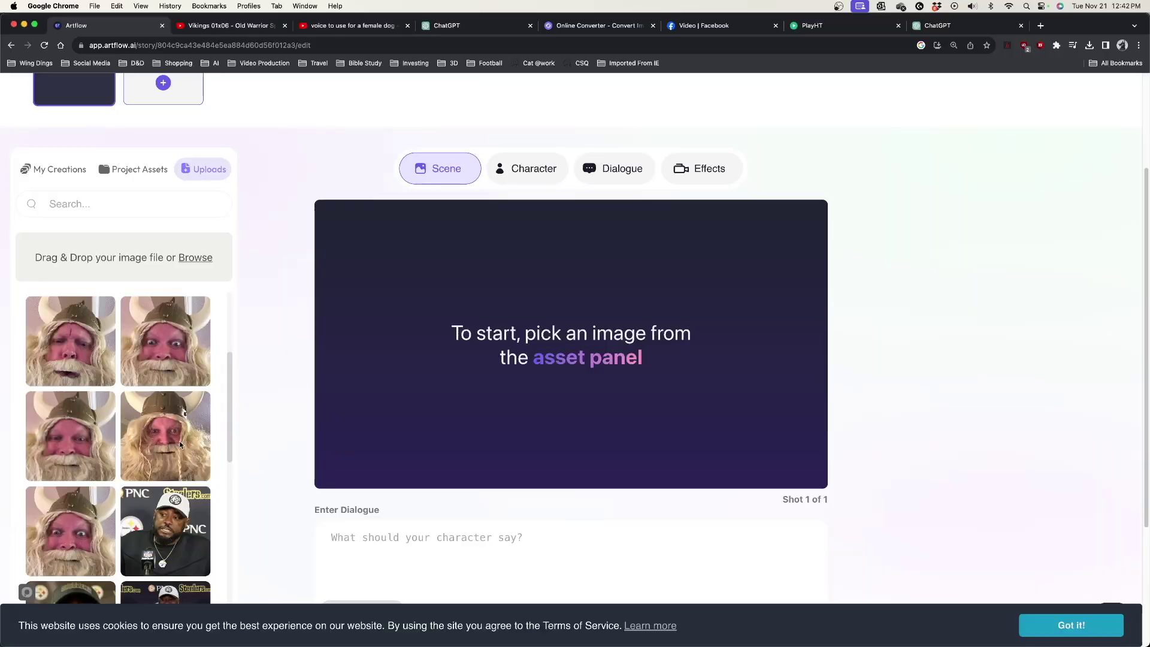
# Step: Use the wide-eyed Viking photo for shot one at 100% zoom with speaking animation on
pyautogui.scroll(1, 181, 444)
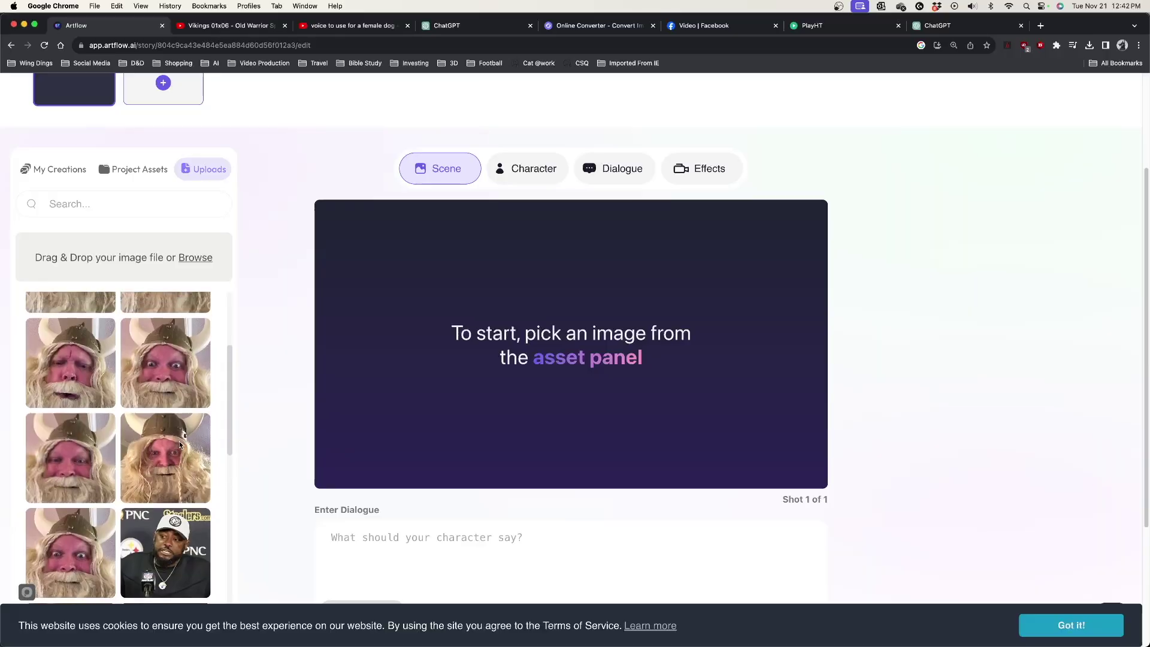
pyautogui.click(166, 462)
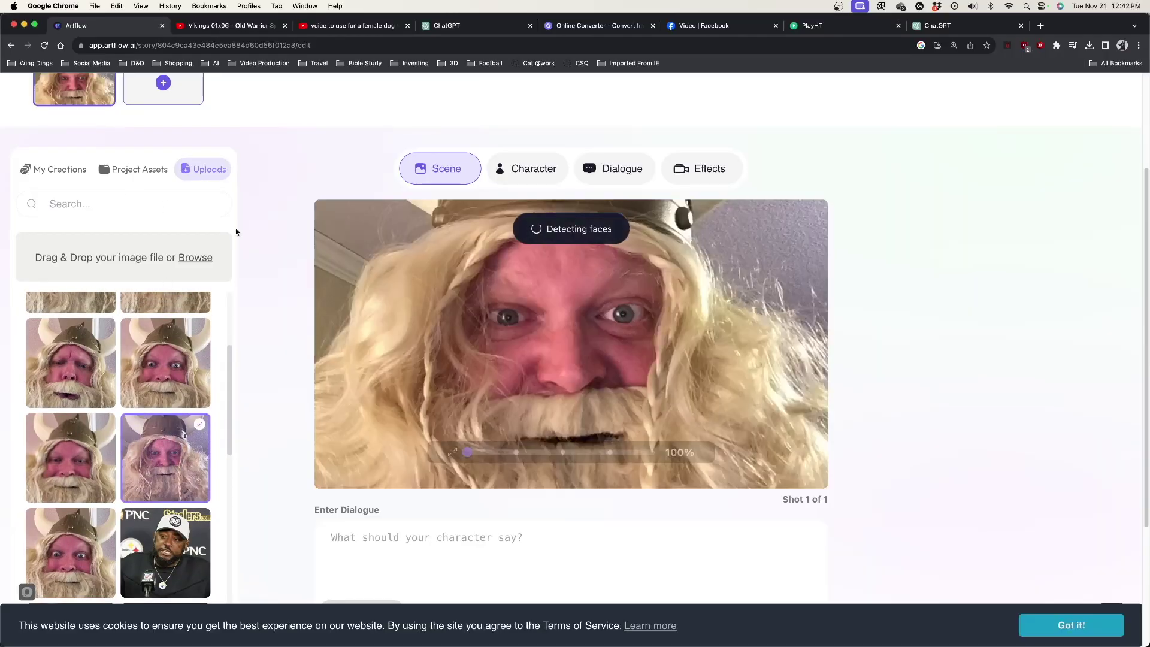
pyautogui.scroll(3, 236, 231)
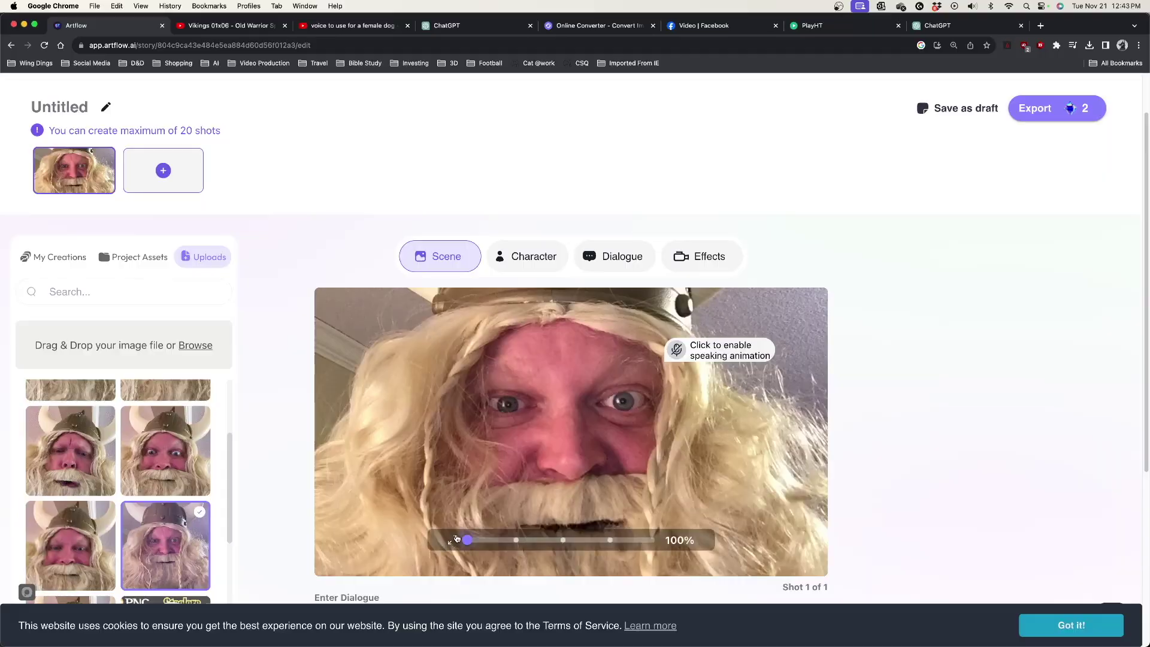
pyautogui.moveTo(466, 541)
pyautogui.mouseDown()
pyautogui.moveTo(500, 541)
pyautogui.moveTo(467, 541)
pyautogui.mouseUp()
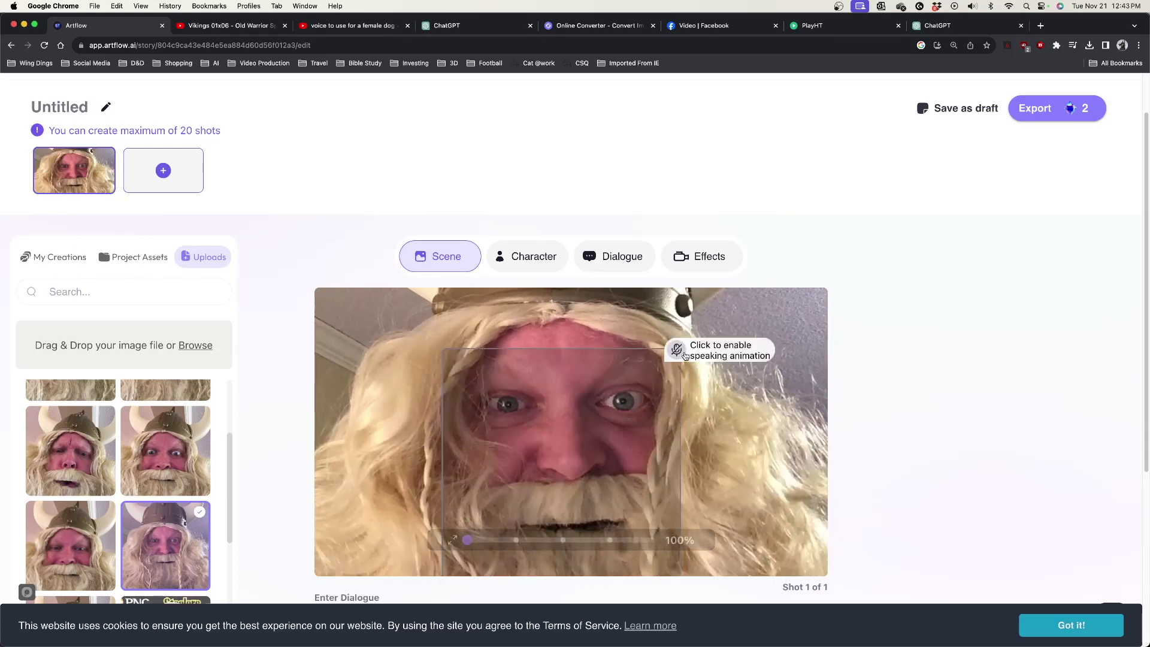
pyautogui.click(678, 350)
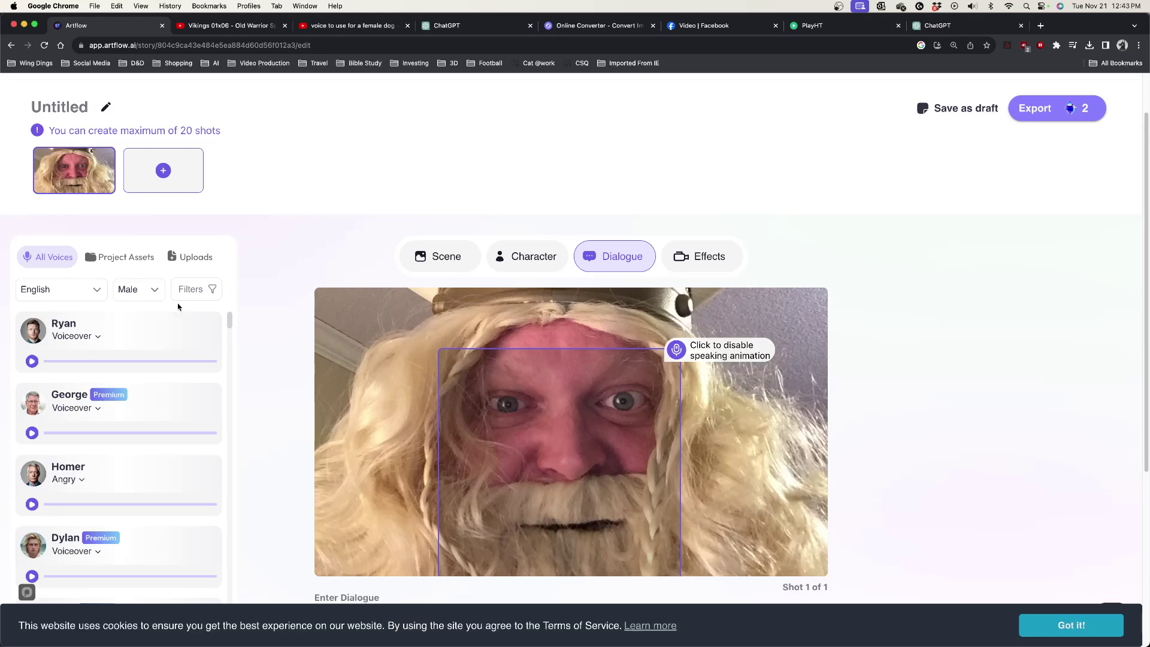
# Step: Upload 'Ahoy fellow adventurer 2.wav' and assign it to the first shot
pyautogui.click(187, 262)
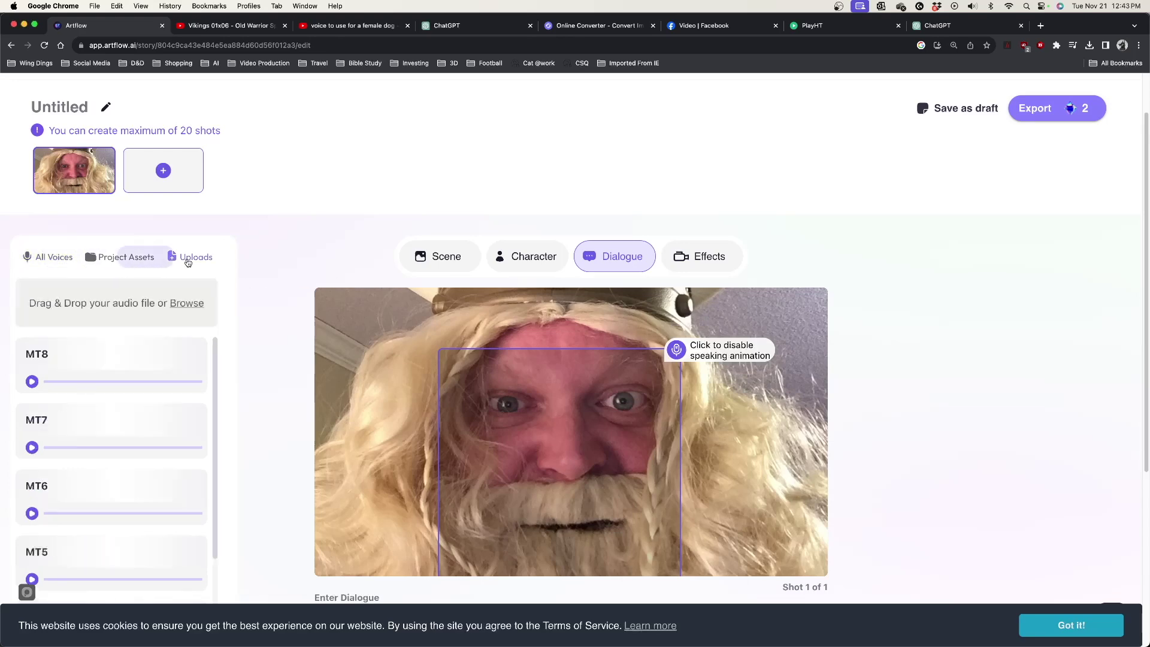
pyautogui.click(186, 304)
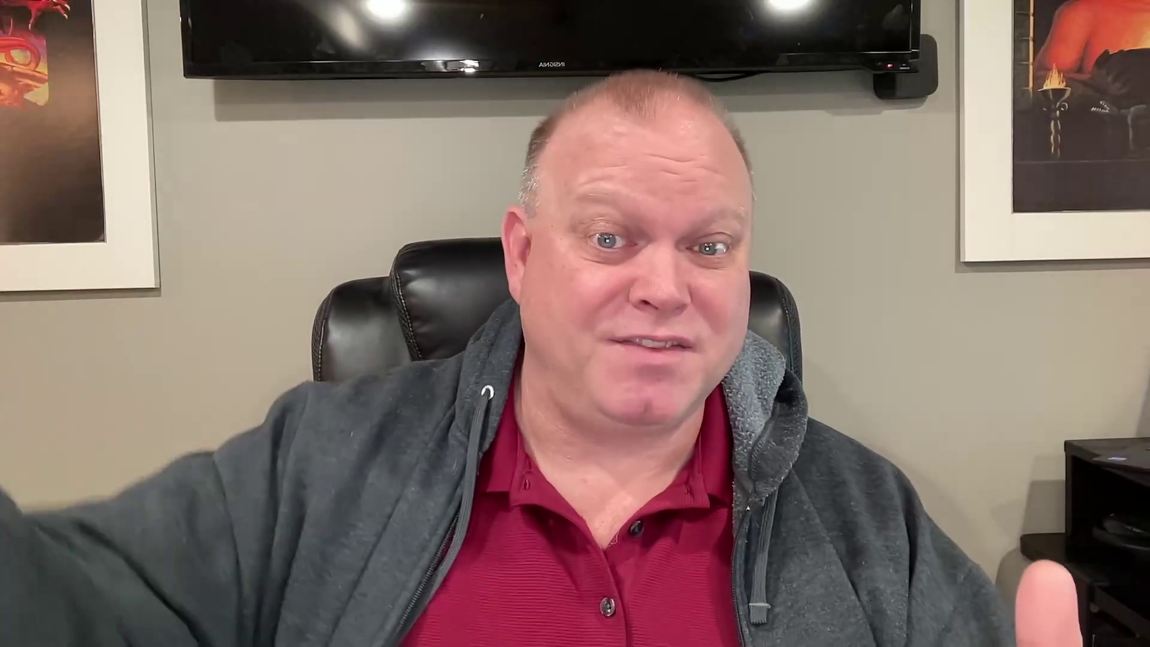
pyautogui.click(120, 241)
pyautogui.click(226, 203)
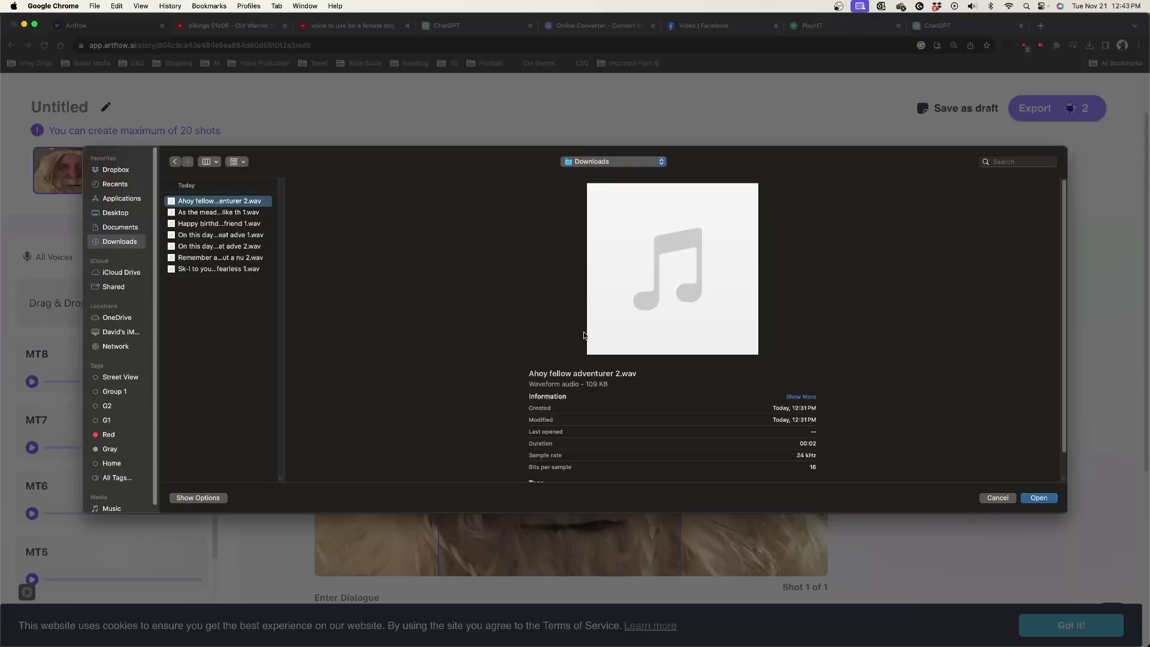
pyautogui.click(1029, 498)
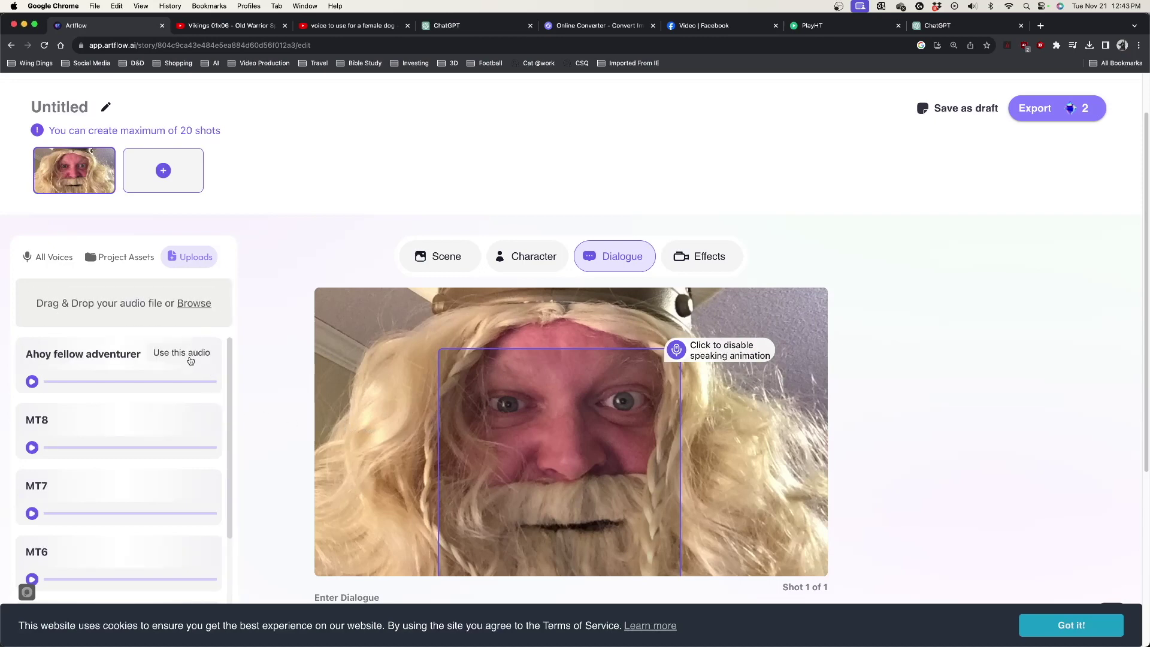
pyautogui.click(189, 356)
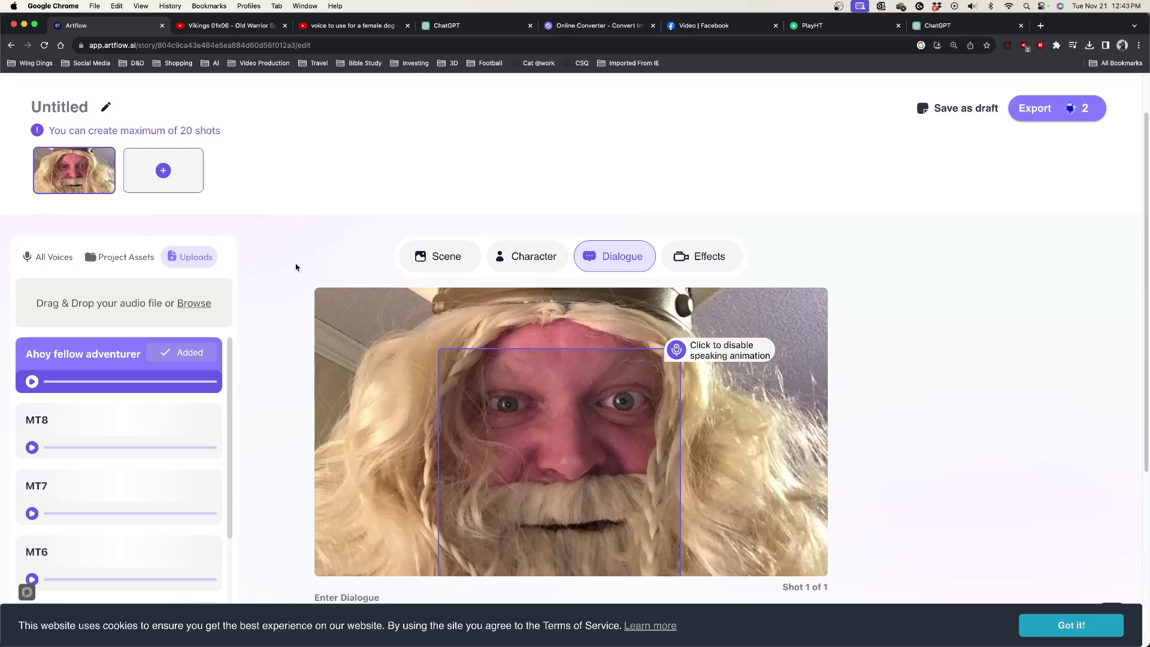
# Step: Add more shots and check the voice lines on shots three through six
pyautogui.click(164, 172)
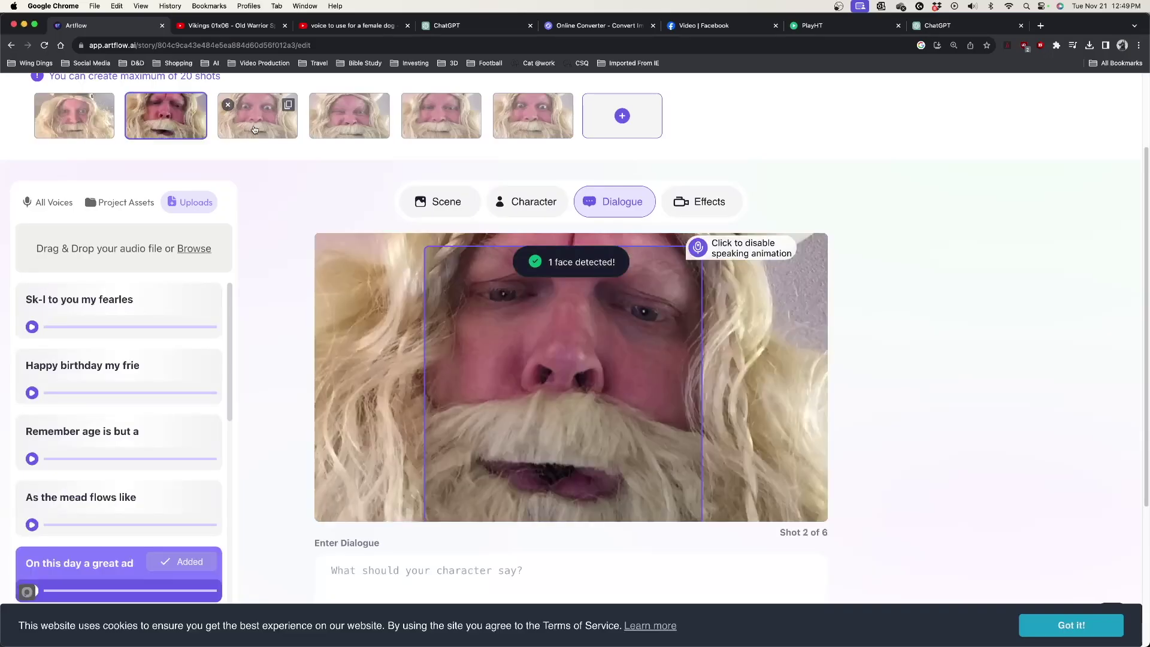
pyautogui.click(257, 129)
pyautogui.click(339, 133)
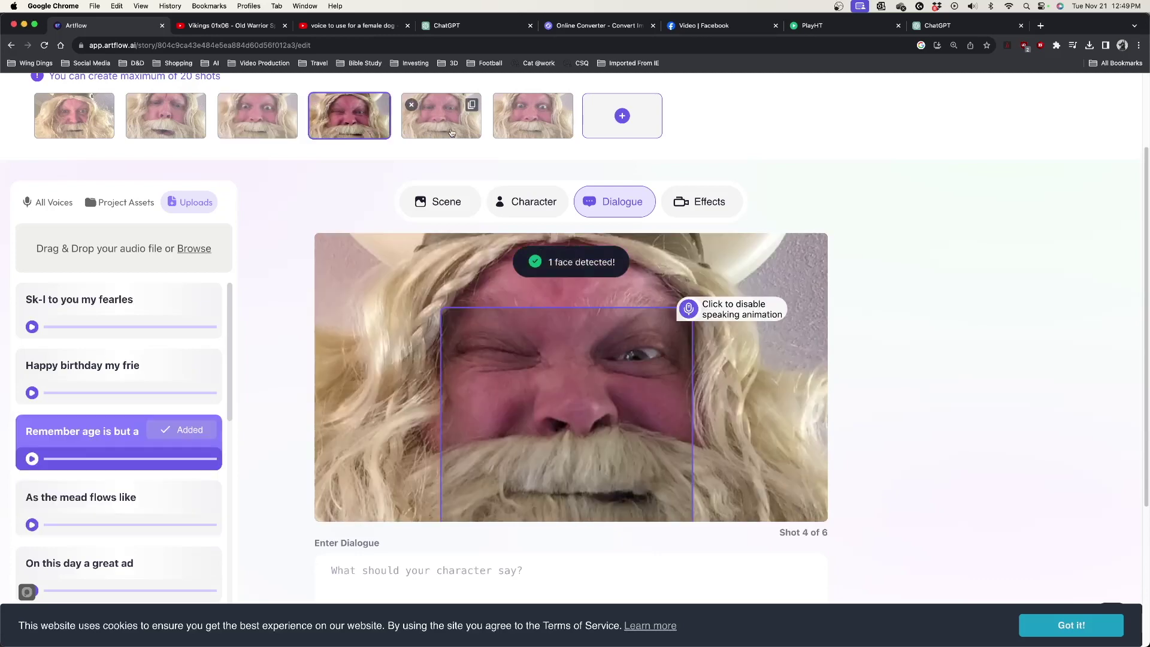
pyautogui.click(452, 133)
pyautogui.click(532, 133)
# Step: Export the story as a video titled 'Viking Happy Birthday'
pyautogui.scroll(2, 958, 180)
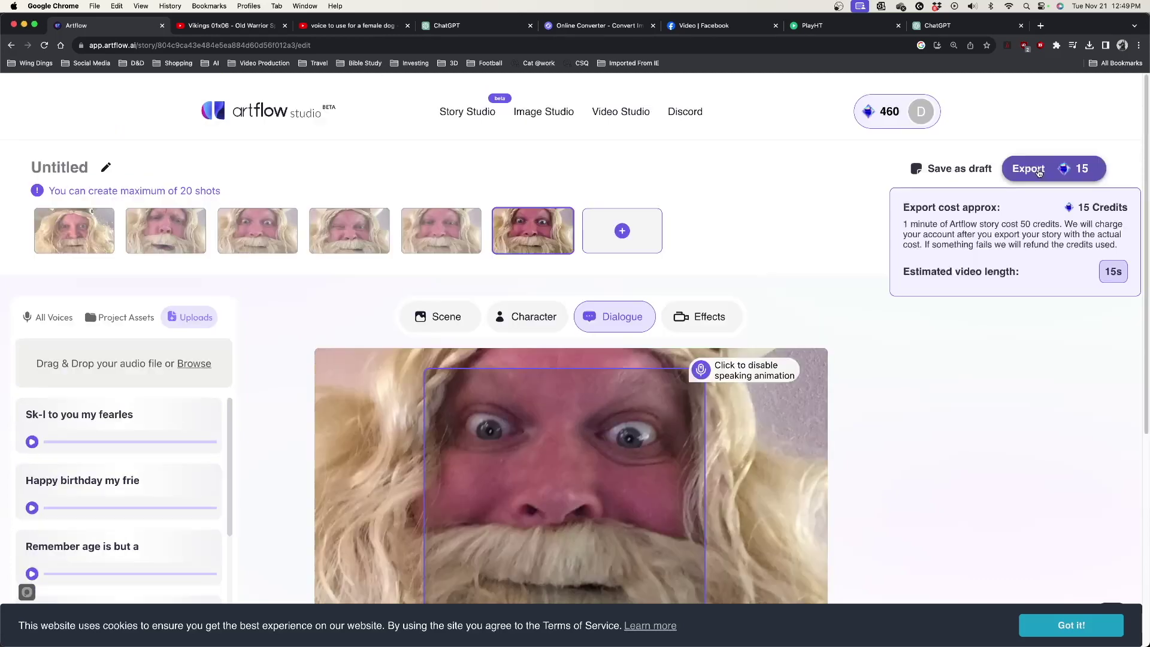
pyautogui.click(1029, 168)
pyautogui.click(584, 334)
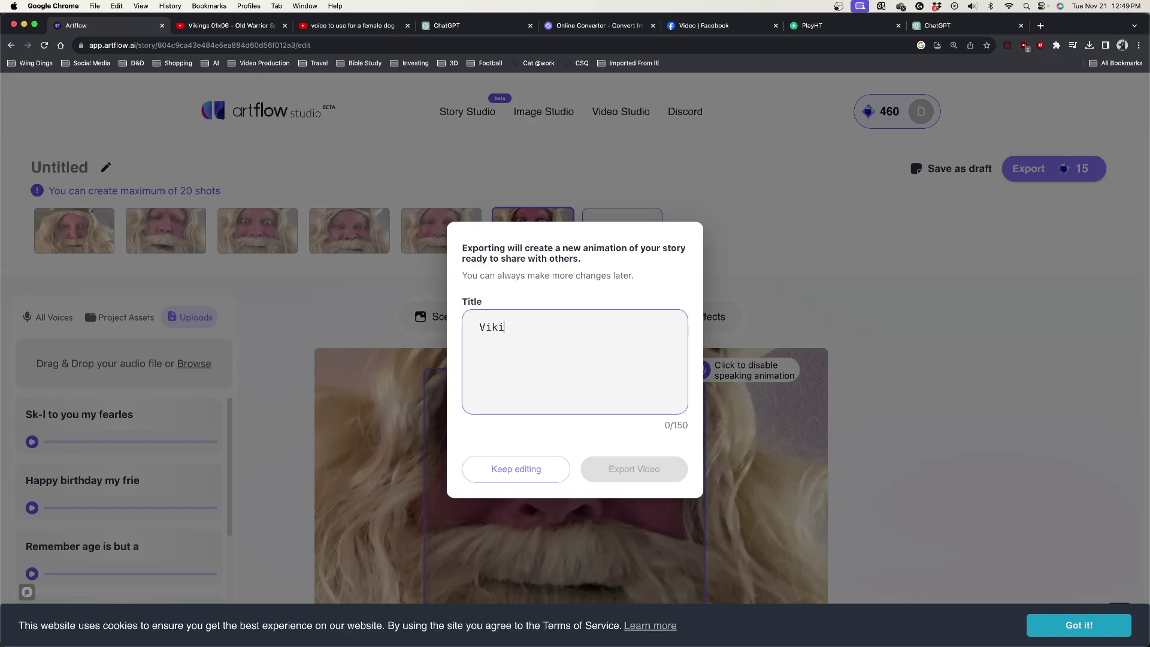
pyautogui.write('Viking Happy Birthday')
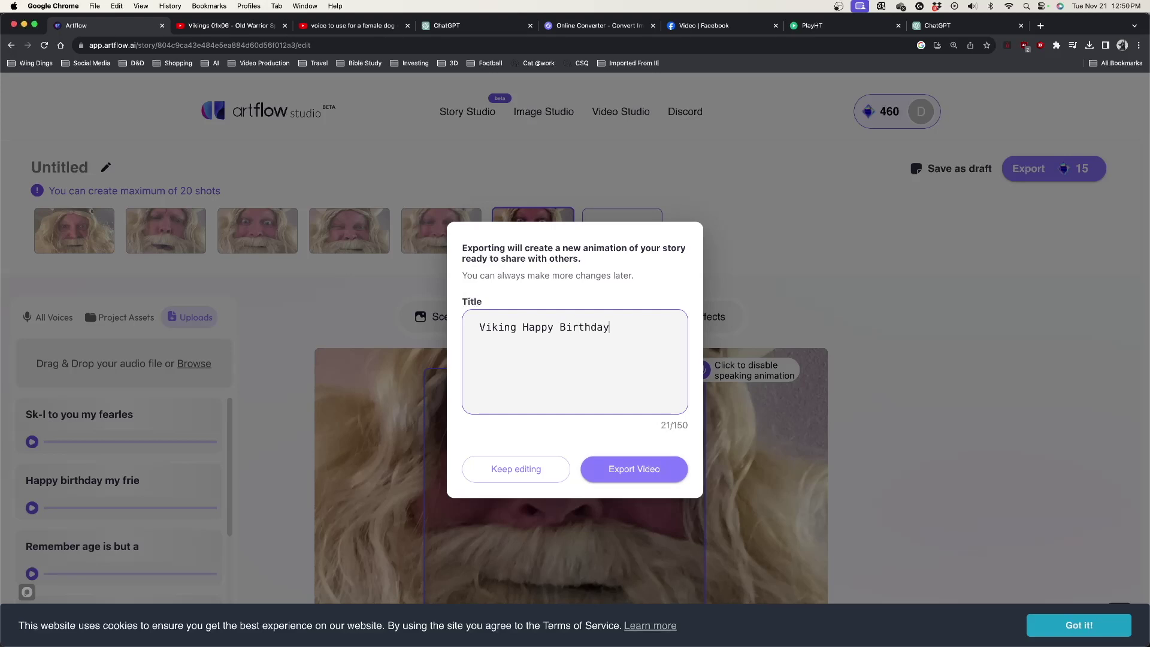
pyautogui.click(620, 470)
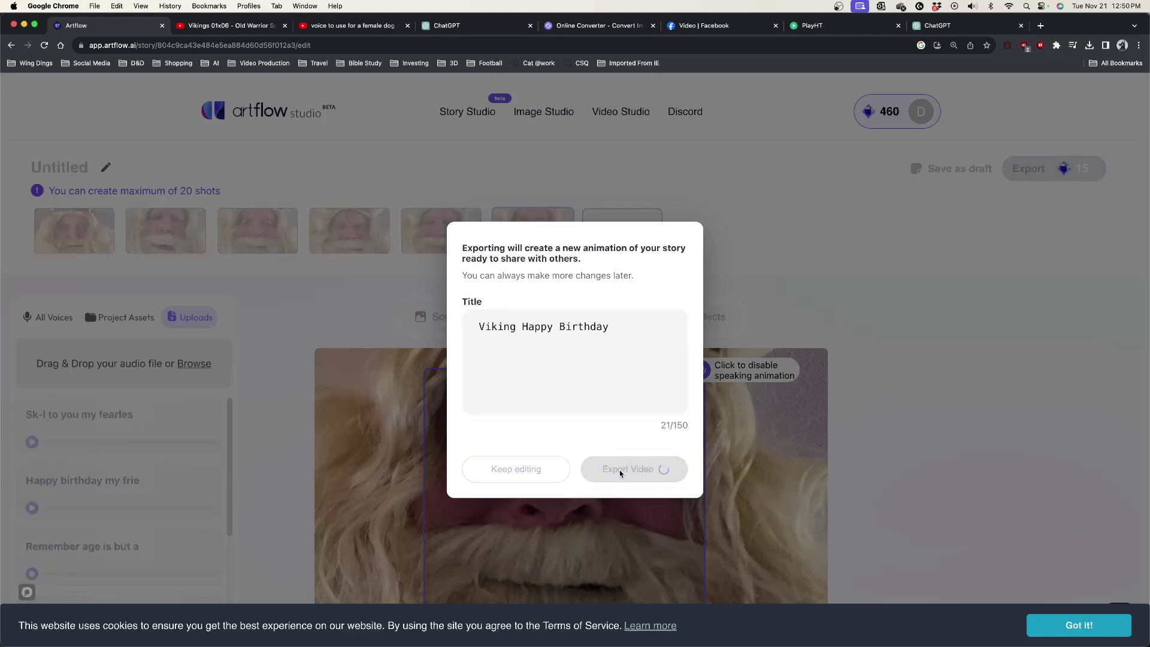